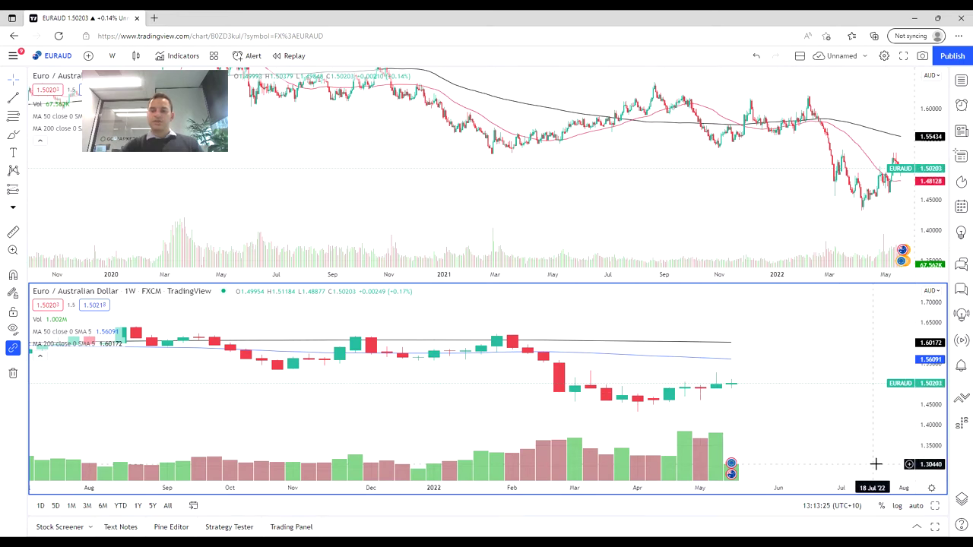
# Maximize the weekly EURAUD chart so it fills the whole chart area alone
pyautogui.click(934, 507)
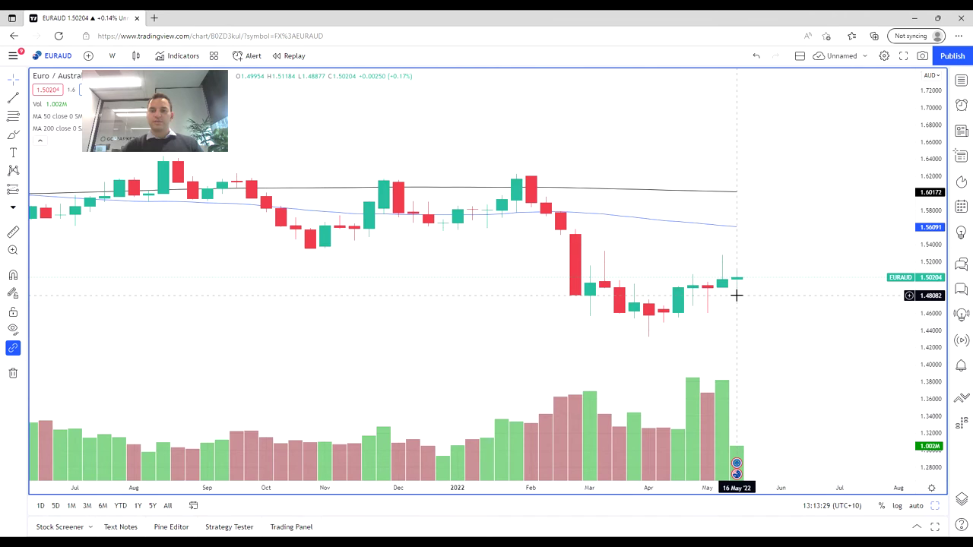
# Zoom out, compress the price scale and pan the weekly chart to show history from 2017
pyautogui.scroll(-5, 736, 295)
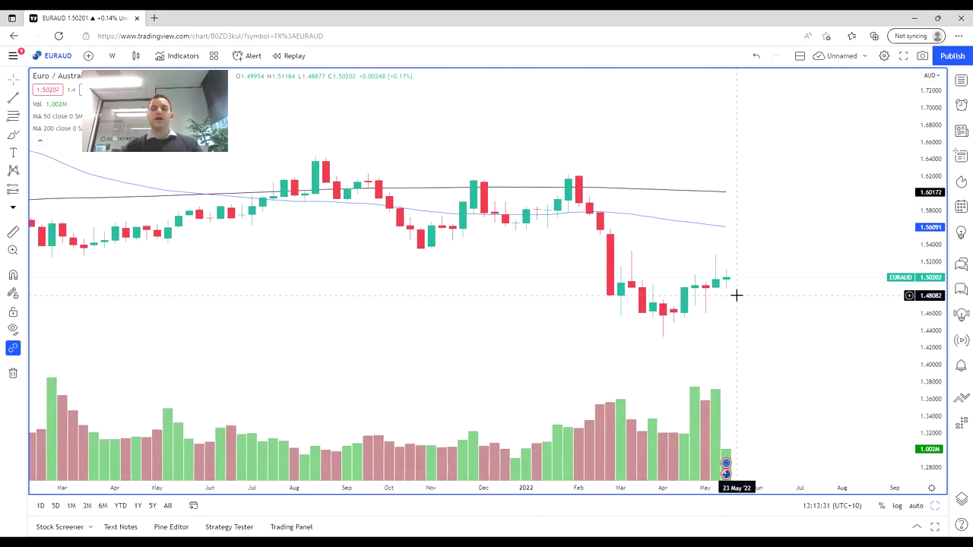
pyautogui.moveTo(930, 154); pyautogui.dragTo(930, 169)
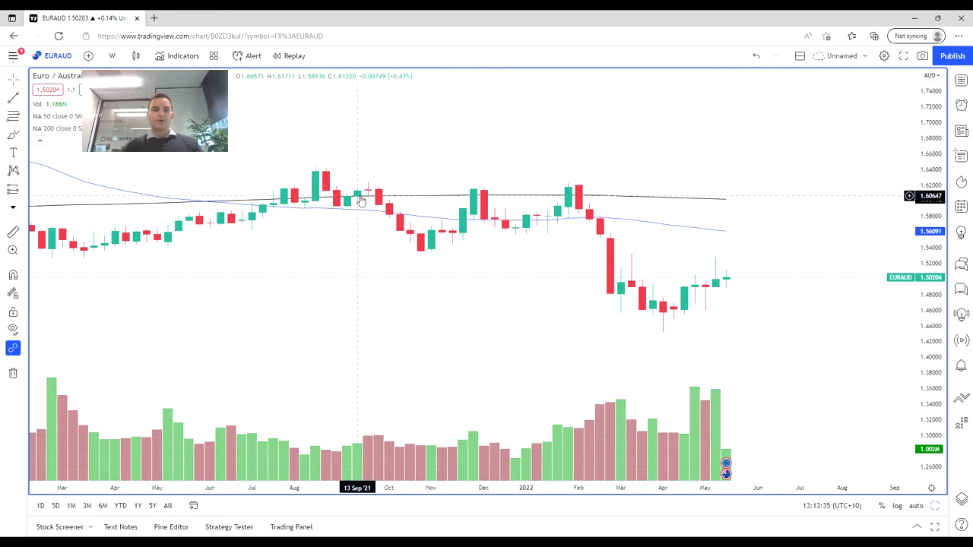
pyautogui.scroll(-3, 374, 213)
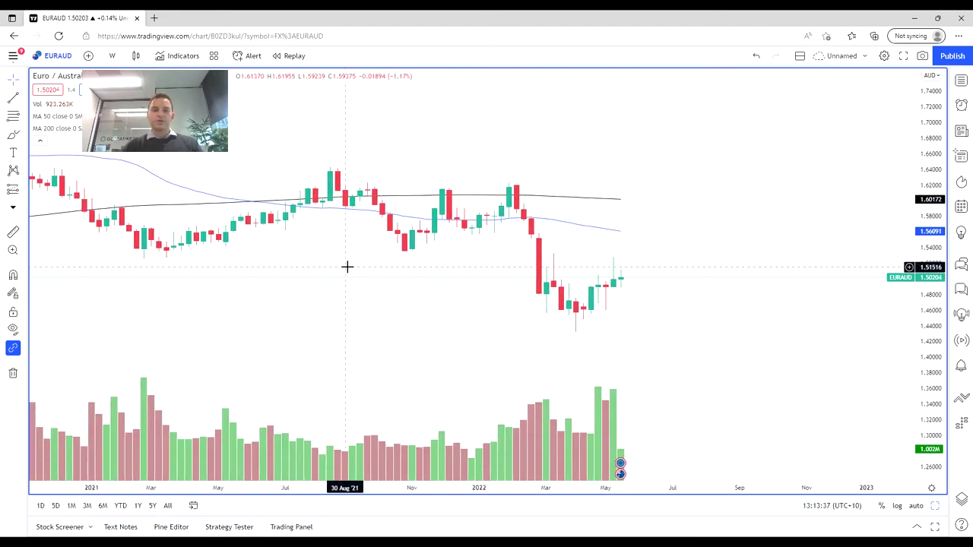
pyautogui.moveTo(358, 267); pyautogui.dragTo(524, 280)
pyautogui.scroll(-3, 530, 281)
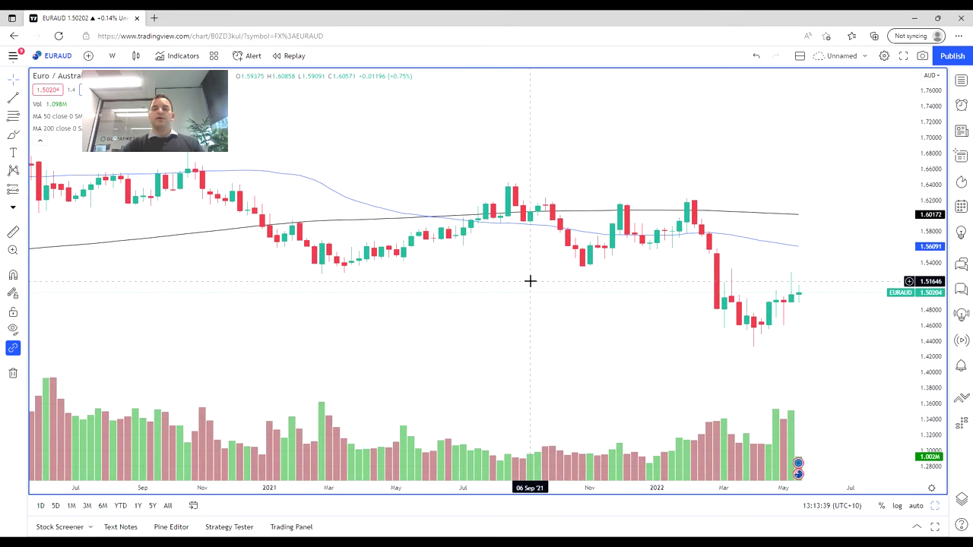
pyautogui.scroll(-5, 530, 280)
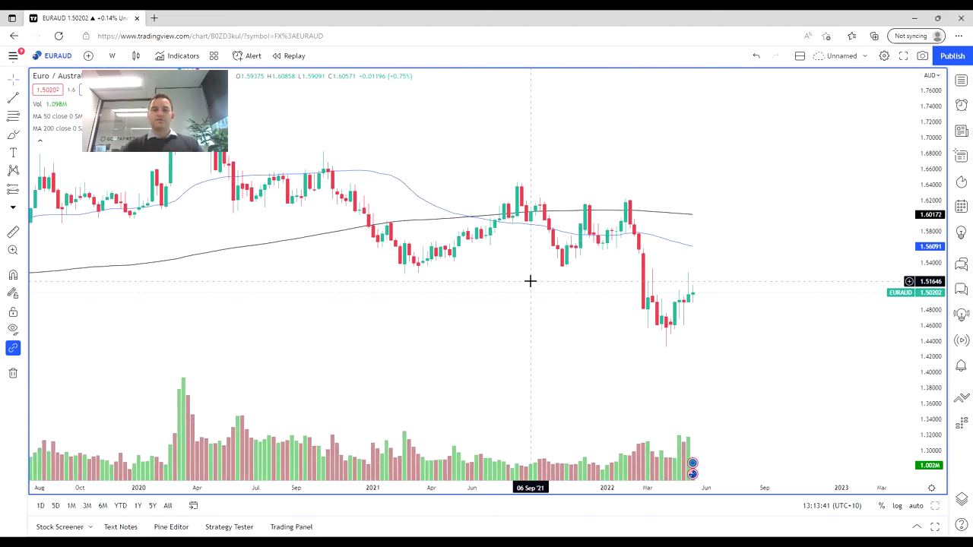
pyautogui.scroll(-2, 529, 281)
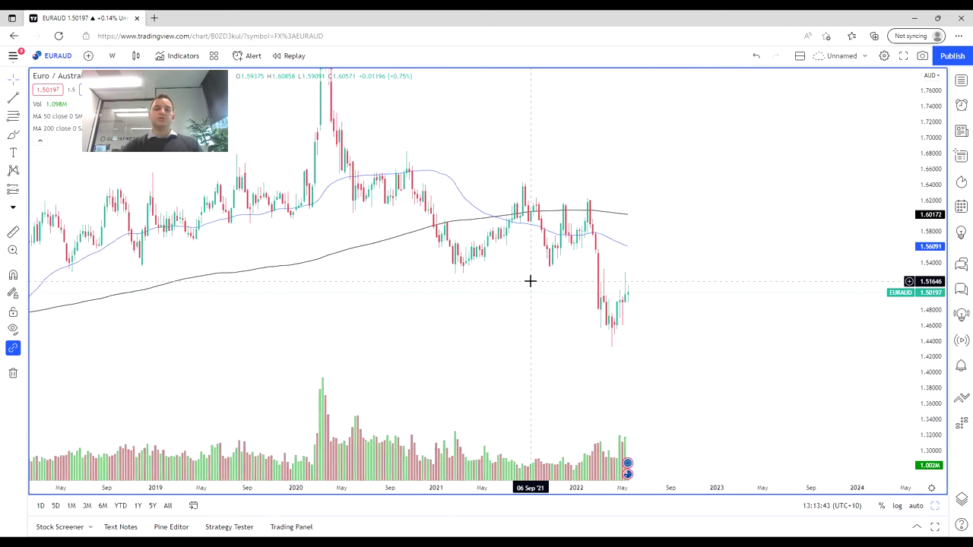
pyautogui.moveTo(925, 137); pyautogui.dragTo(925, 166)
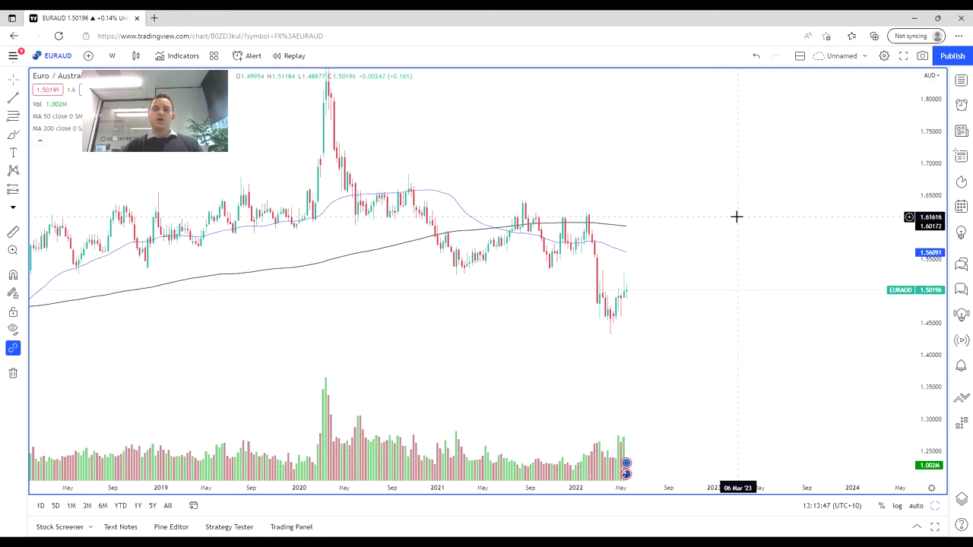
pyautogui.scroll(-2, 225, 224)
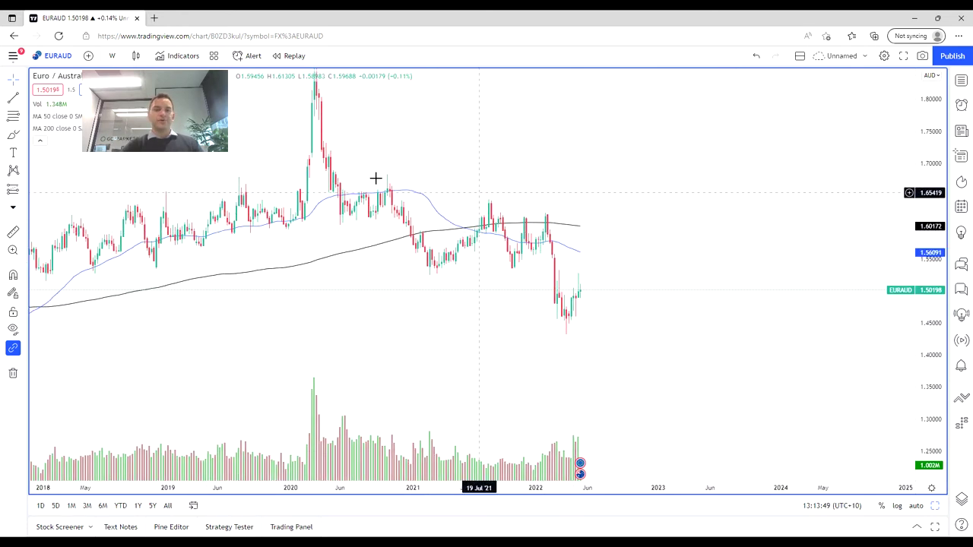
pyautogui.moveTo(472, 146); pyautogui.dragTo(555, 157)
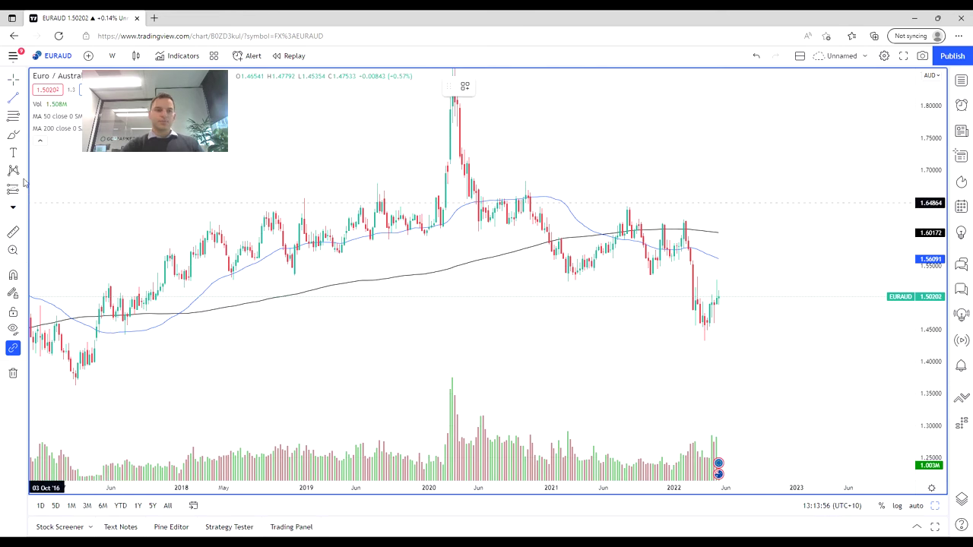
# Draw horizontal lines at 1.45453, 1.67717 and 1.53138, then restore the two-chart layout
pyautogui.click(17, 96)
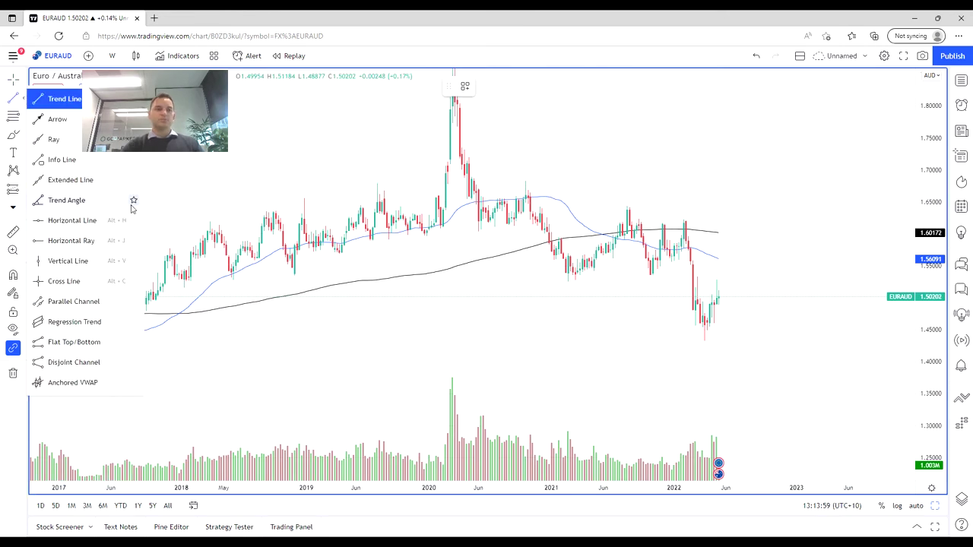
pyautogui.click(81, 222)
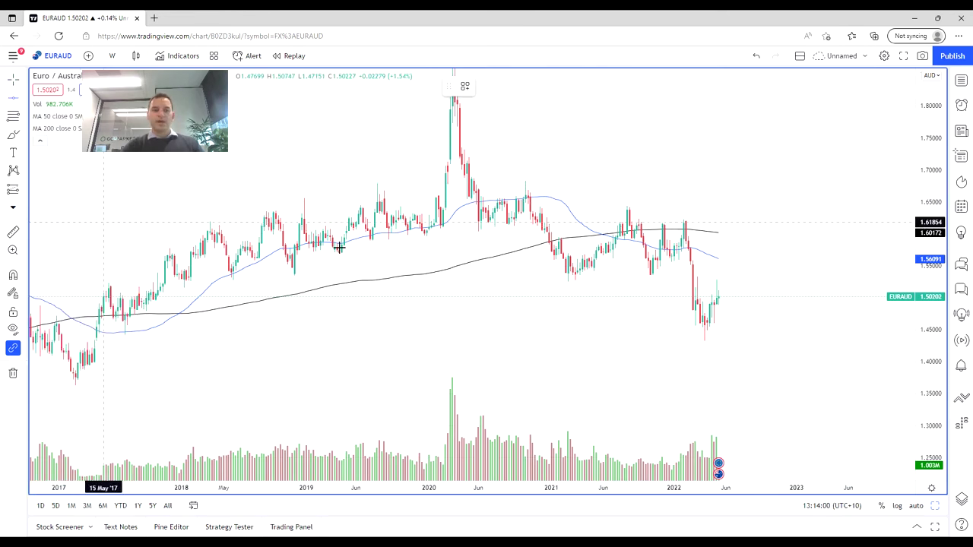
pyautogui.click(410, 326)
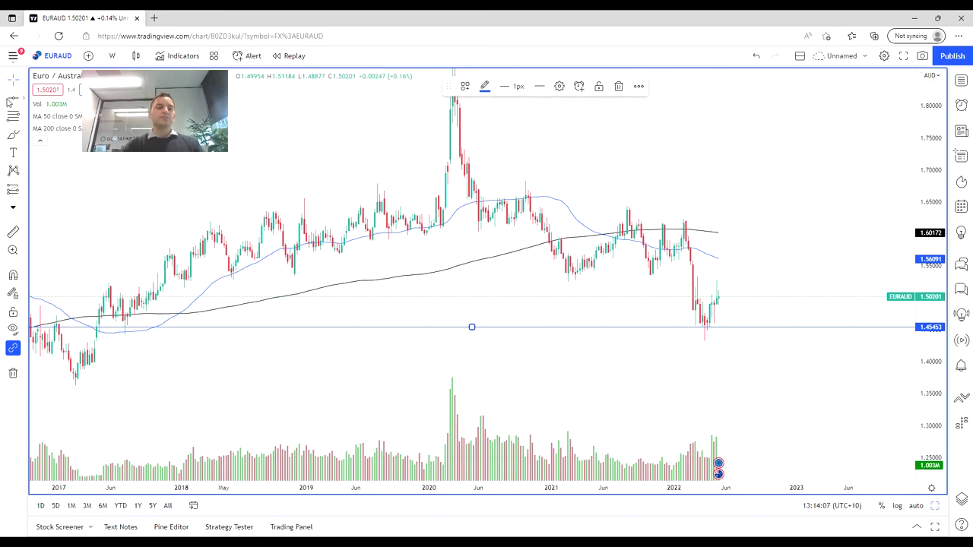
pyautogui.click(212, 174)
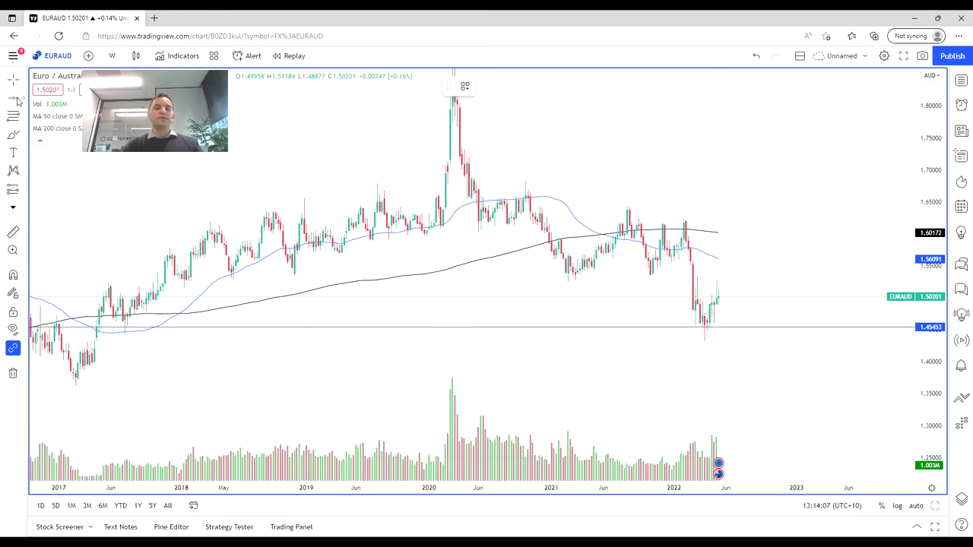
pyautogui.click(221, 184)
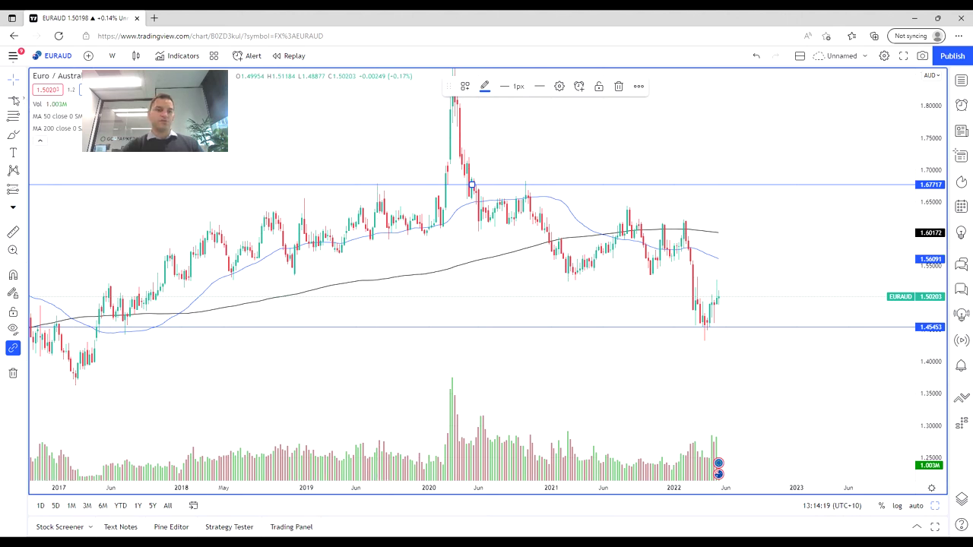
pyautogui.click(206, 267)
pyautogui.click(198, 277)
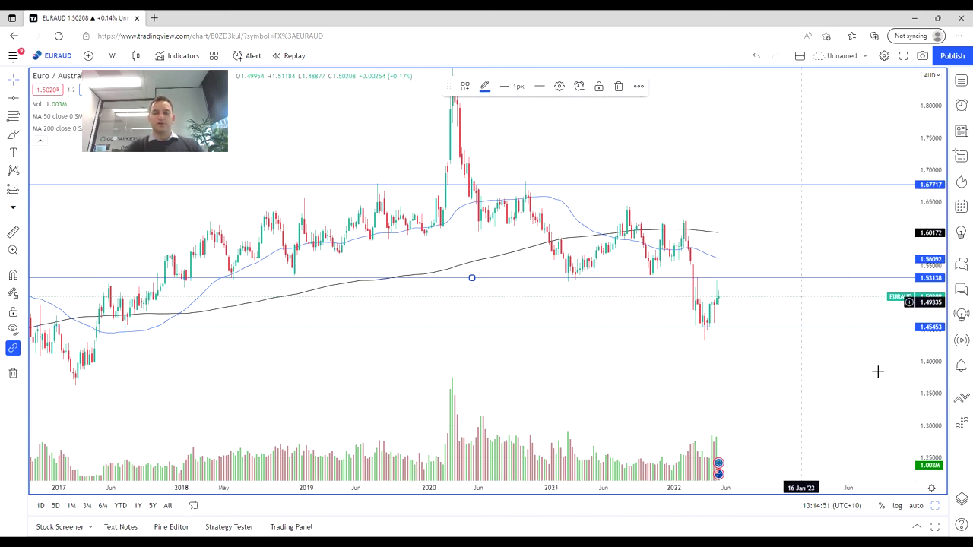
pyautogui.click(934, 506)
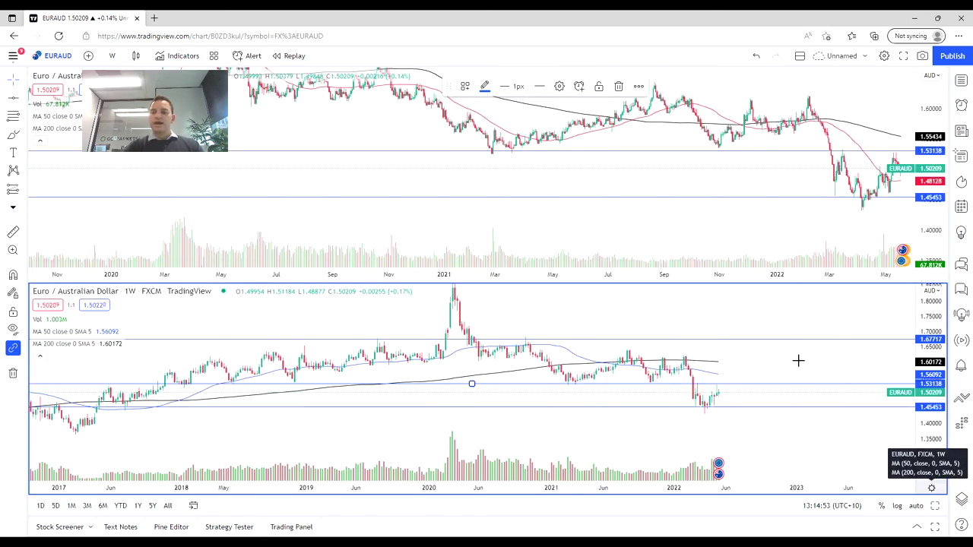
# Maximize the daily EURAUD chart, frame 2021 to mid-2022, and begin the left-shoulder arc
pyautogui.click(735, 213)
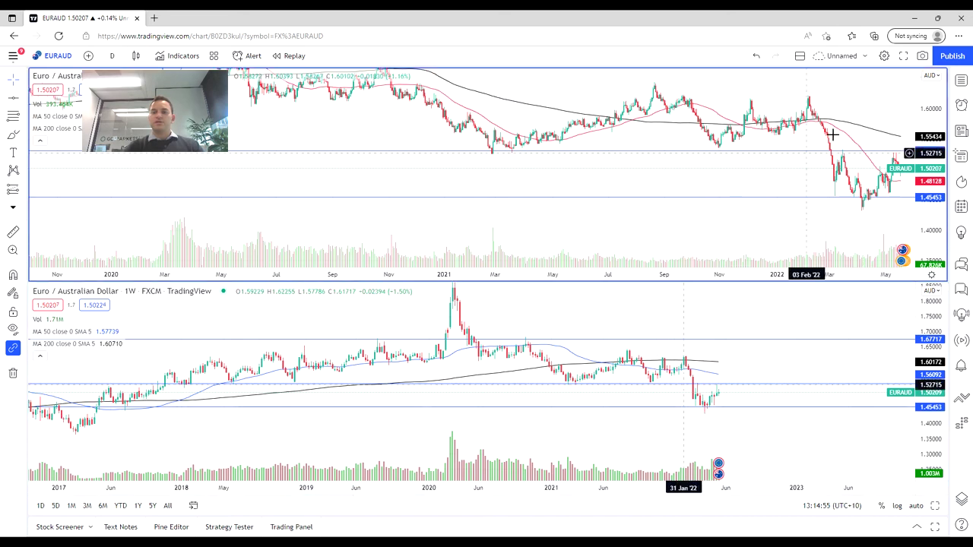
pyautogui.click(935, 505)
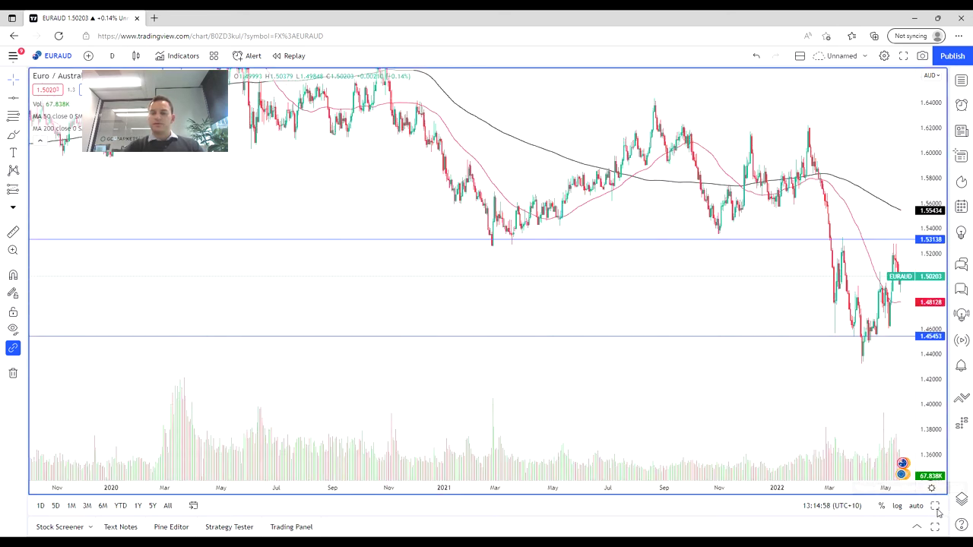
pyautogui.scroll(-2, 714, 280)
pyautogui.scroll(-1, 715, 279)
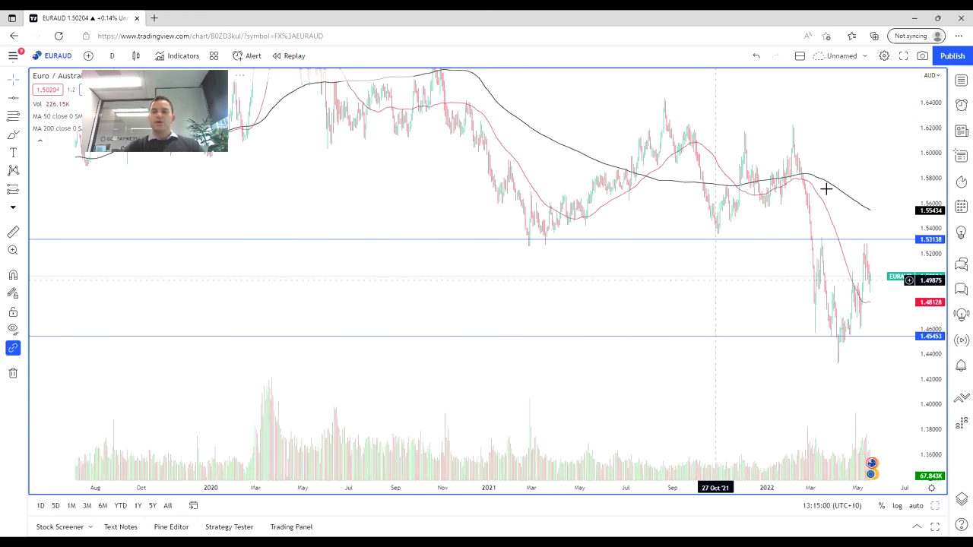
pyautogui.moveTo(829, 180); pyautogui.dragTo(590, 244)
pyautogui.scroll(3, 593, 245)
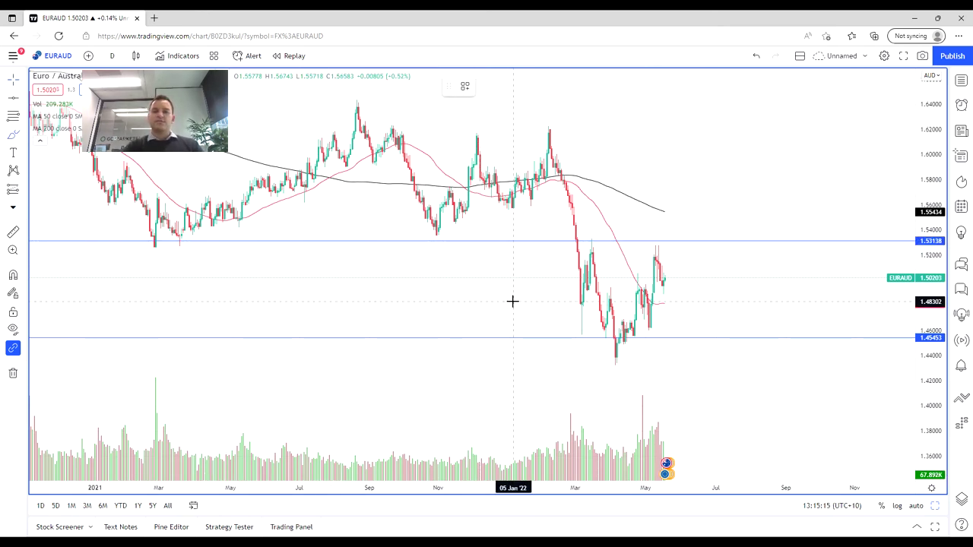
pyautogui.moveTo(568, 309)
pyautogui.mouseDown()
pyautogui.moveTo(614, 360)
pyautogui.moveTo(662, 317)
pyautogui.mouseUp()
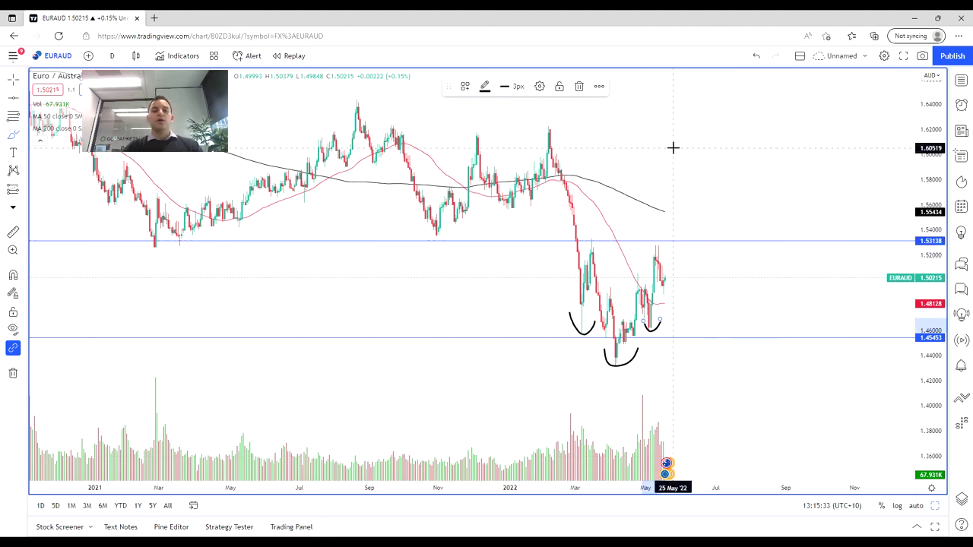
# Place a Long Position box on the daily chart (entry 1.55318, target 1.60332, stop 1.50304)
pyautogui.scroll(-3, 673, 147)
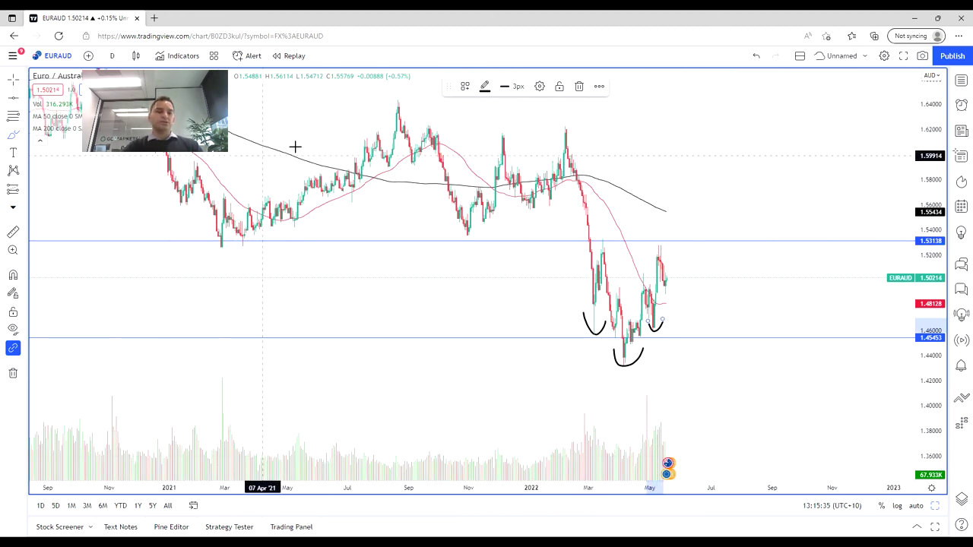
pyautogui.click(9, 193)
pyautogui.click(60, 191)
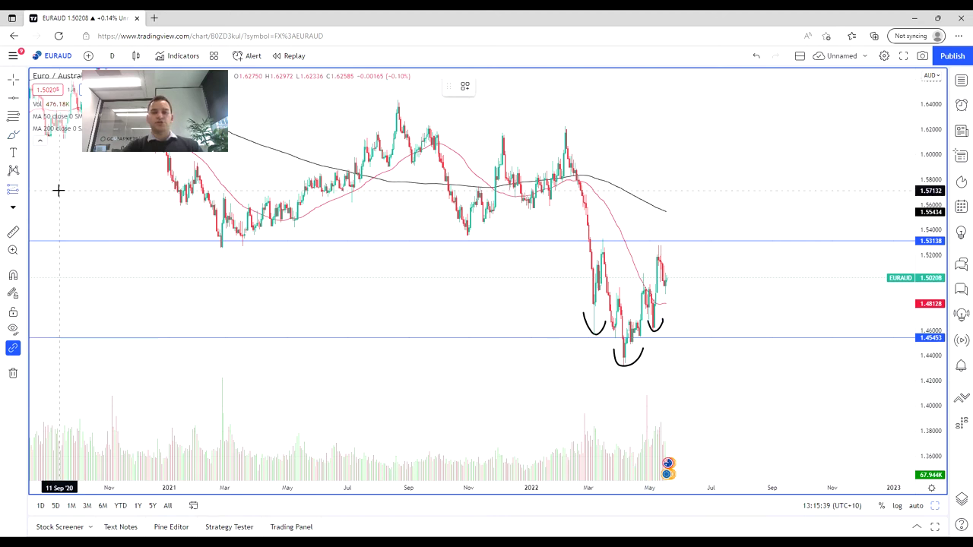
pyautogui.click(722, 213)
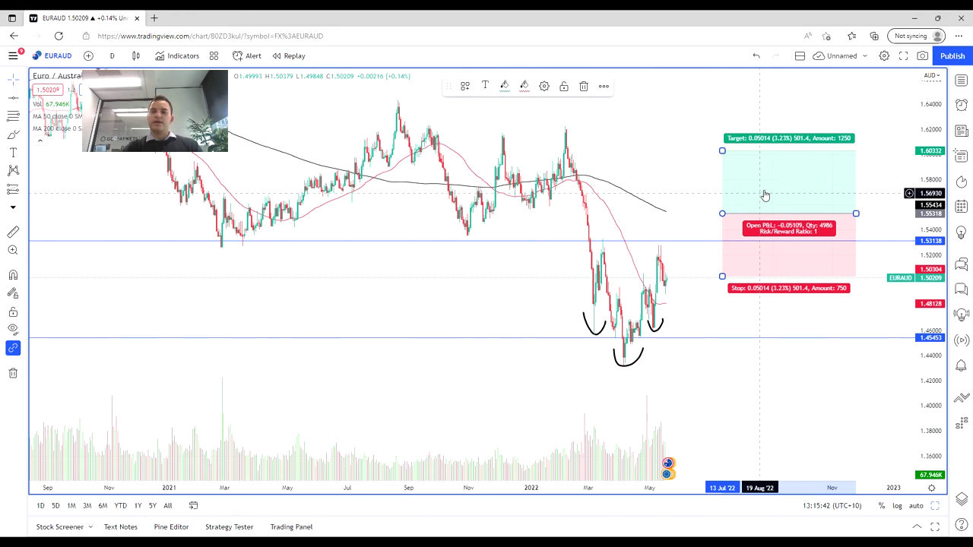
# Adjust the long position to enter at 1.53138, target 1.62212 and stop at 1.50560
pyautogui.moveTo(765, 196); pyautogui.dragTo(750, 221)
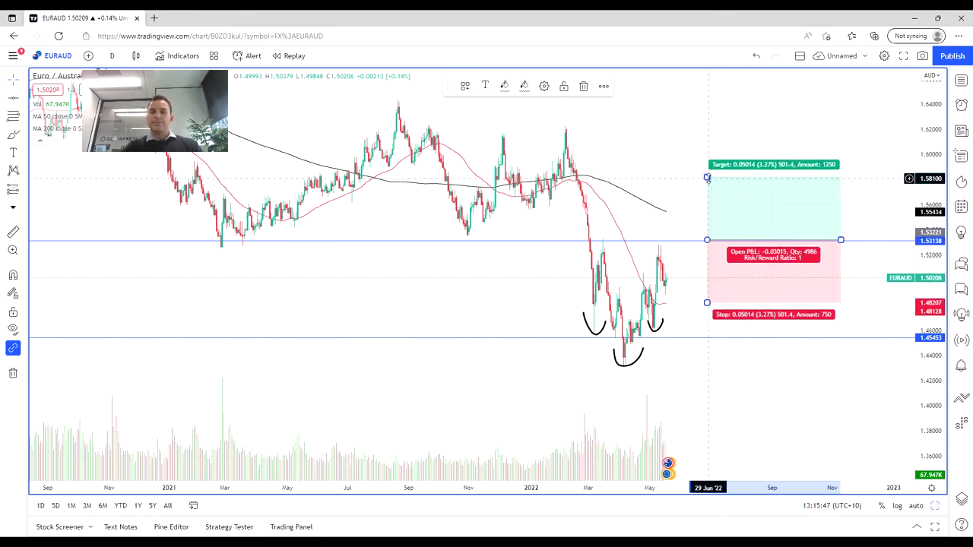
pyautogui.moveTo(707, 176)
pyautogui.mouseDown()
pyautogui.moveTo(704, 87)
pyautogui.moveTo(697, 127)
pyautogui.mouseUp()
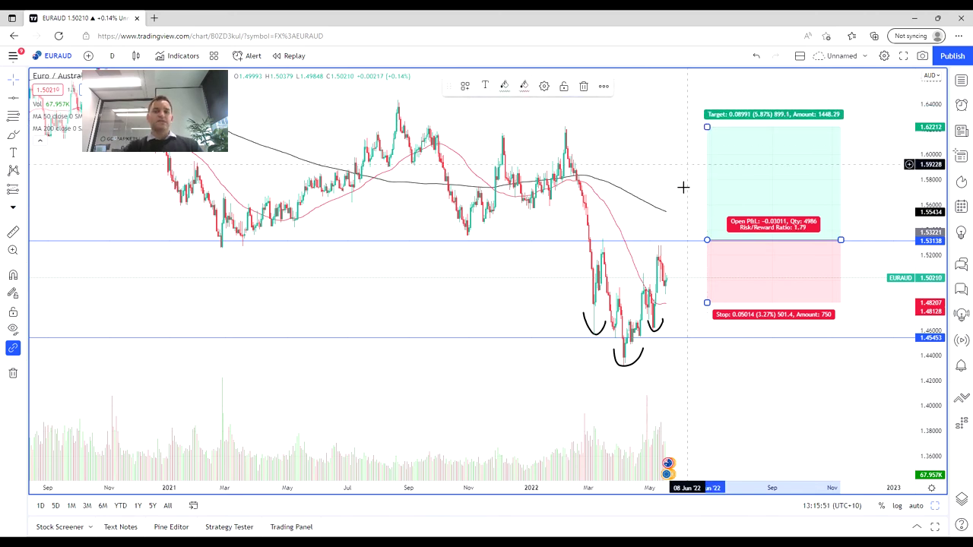
pyautogui.moveTo(707, 302); pyautogui.dragTo(707, 293)
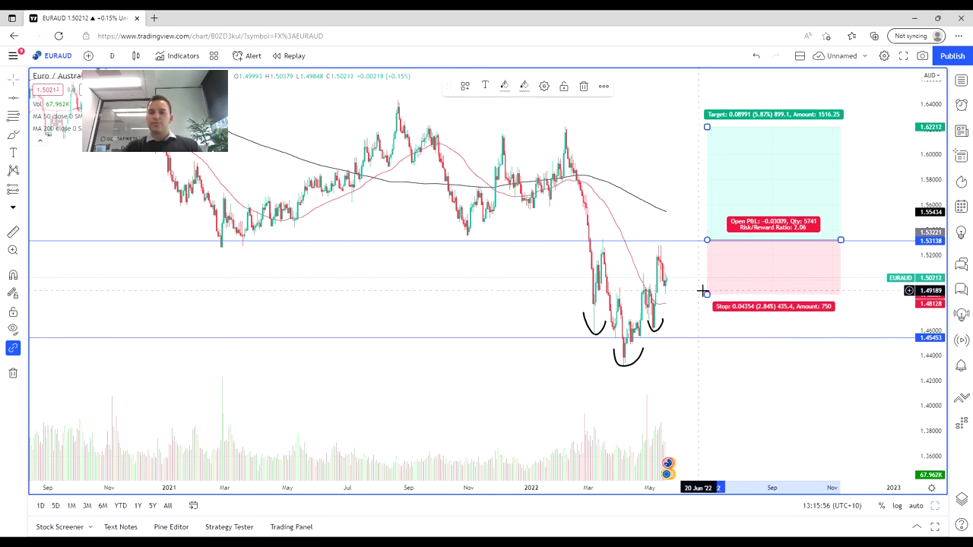
pyautogui.moveTo(706, 294); pyautogui.dragTo(695, 273)
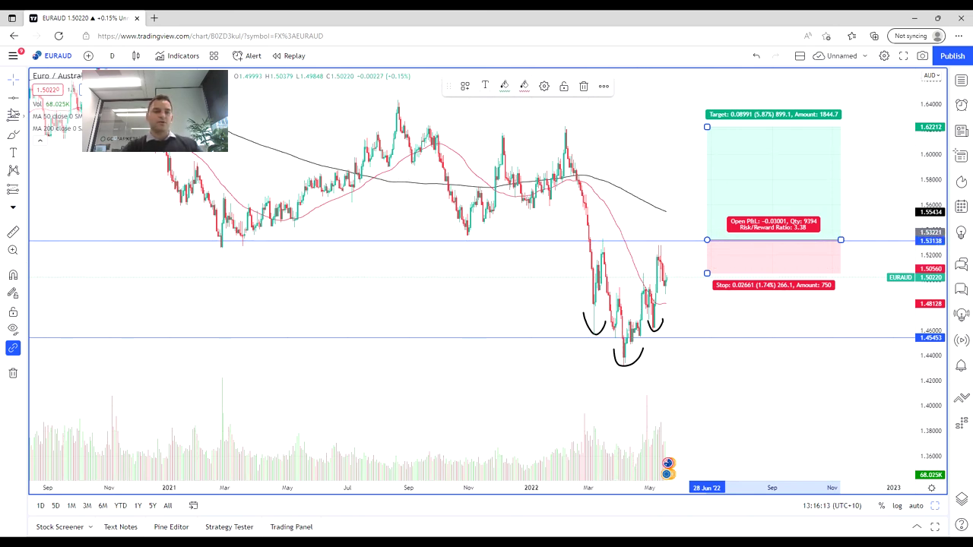
# Add another horizontal line near 1.54 at the November 2021 low
pyautogui.click(13, 101)
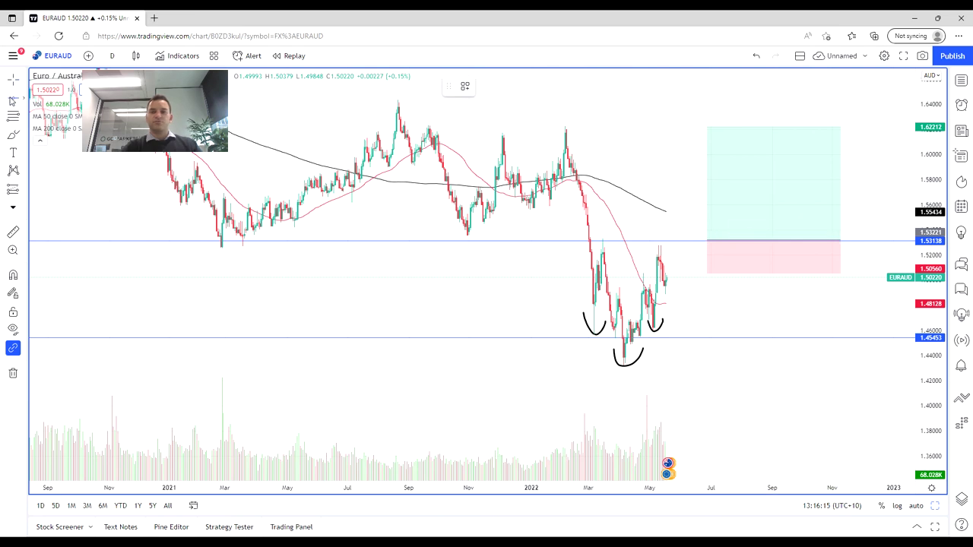
pyautogui.click(13, 101)
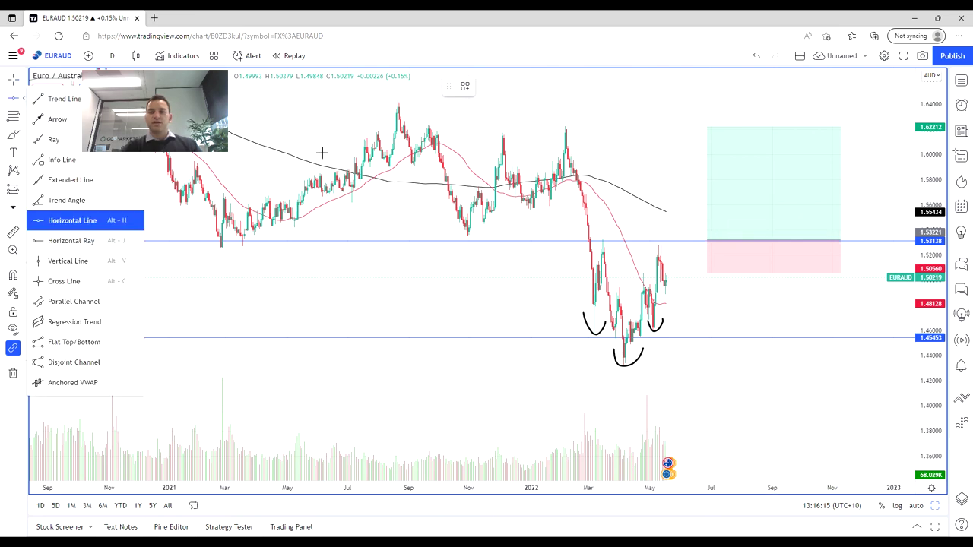
pyautogui.click(435, 229)
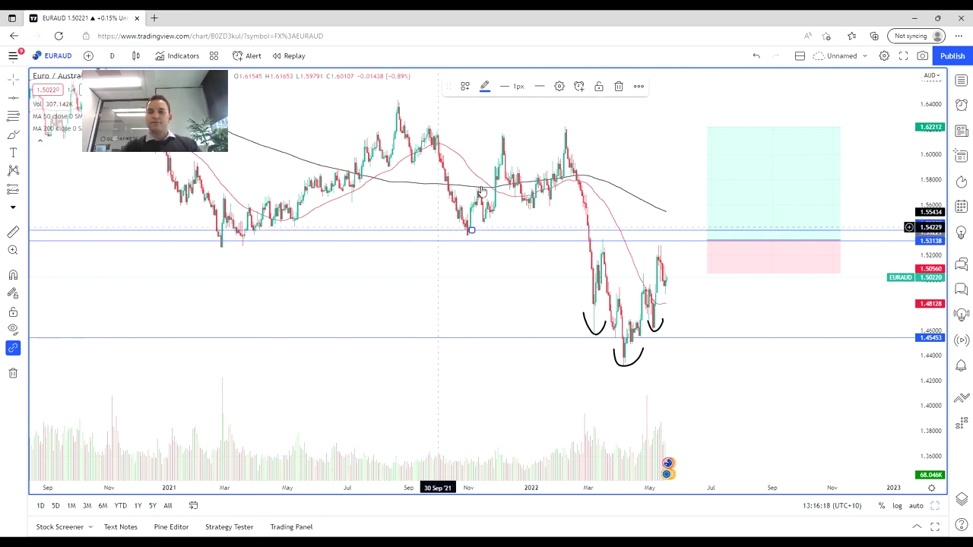